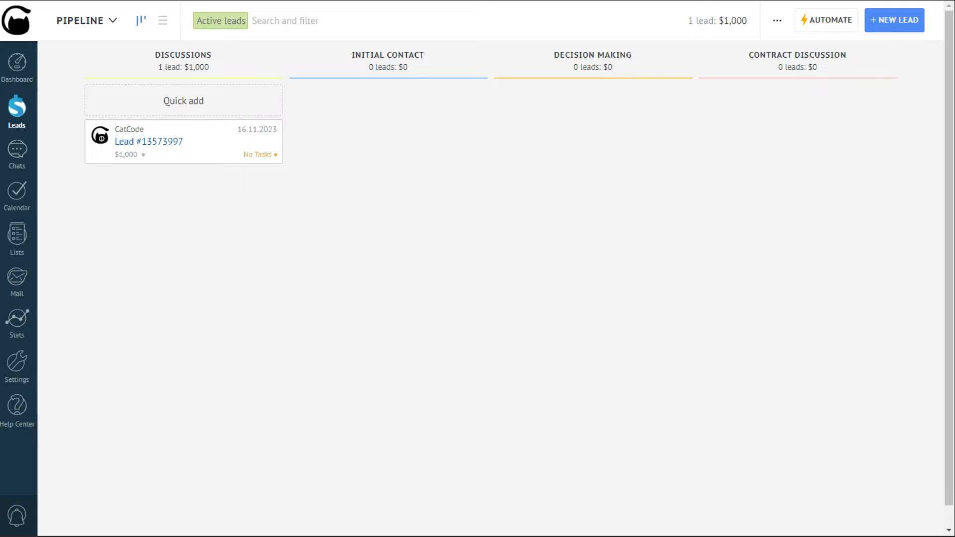
# - Start a lead import from a spreadsheet and load the file with the lead data
pyautogui.click(783, 26)
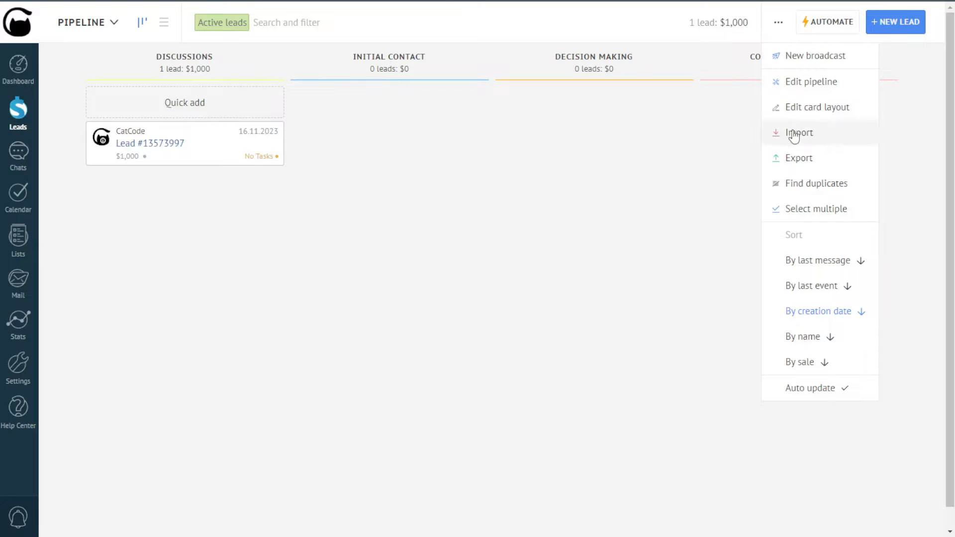
pyautogui.click(796, 134)
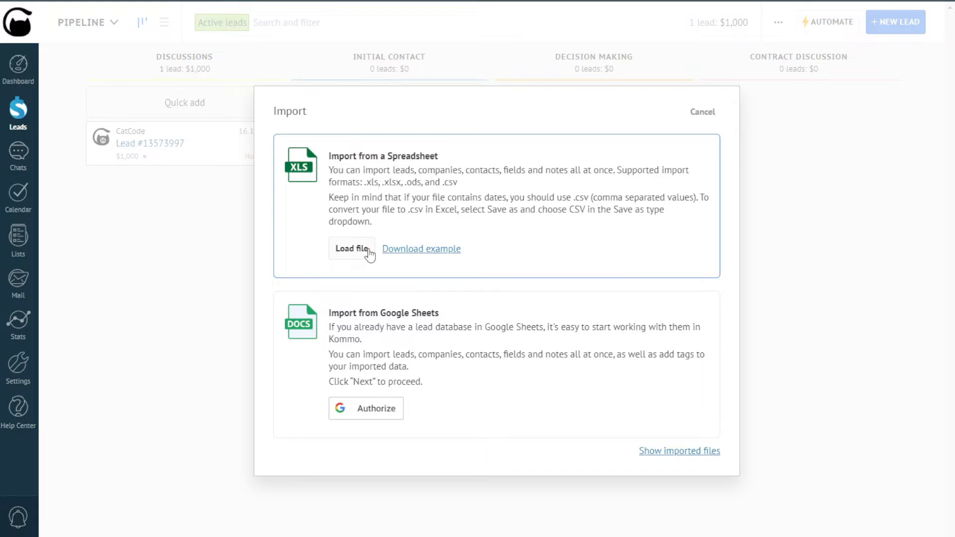
pyautogui.click(361, 256)
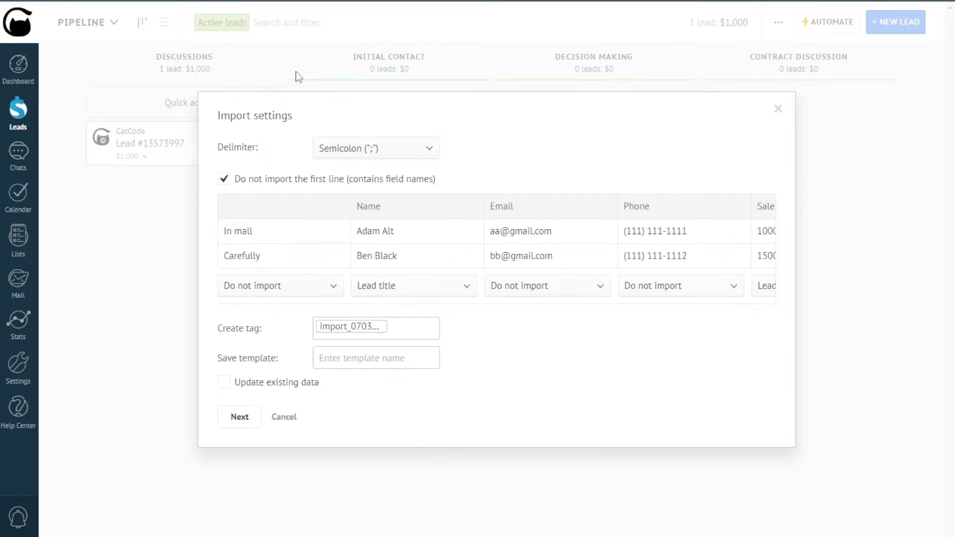
# - Examine the delimiter choices and the option to skip the first line containing field names
pyautogui.click(330, 146)
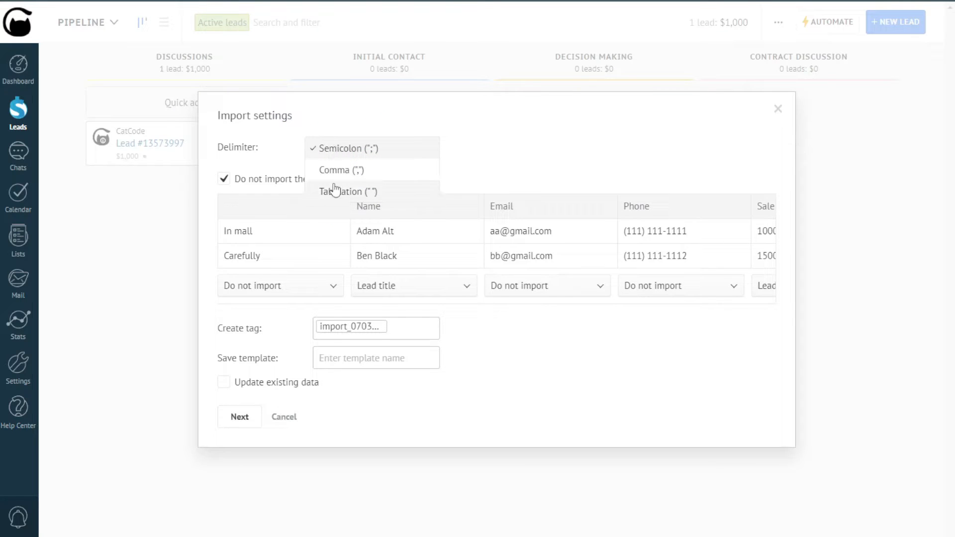
pyautogui.click(341, 133)
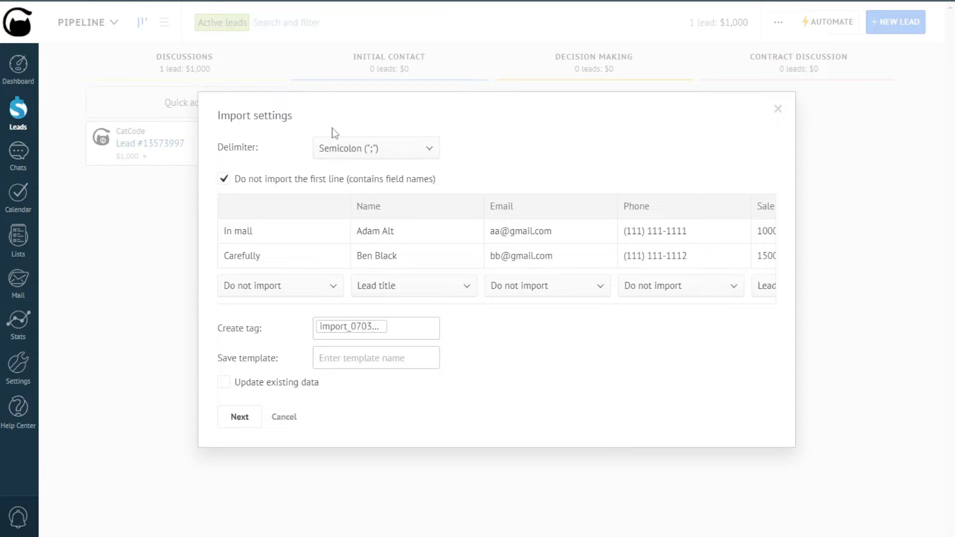
pyautogui.click(265, 183)
pyautogui.click(265, 183)
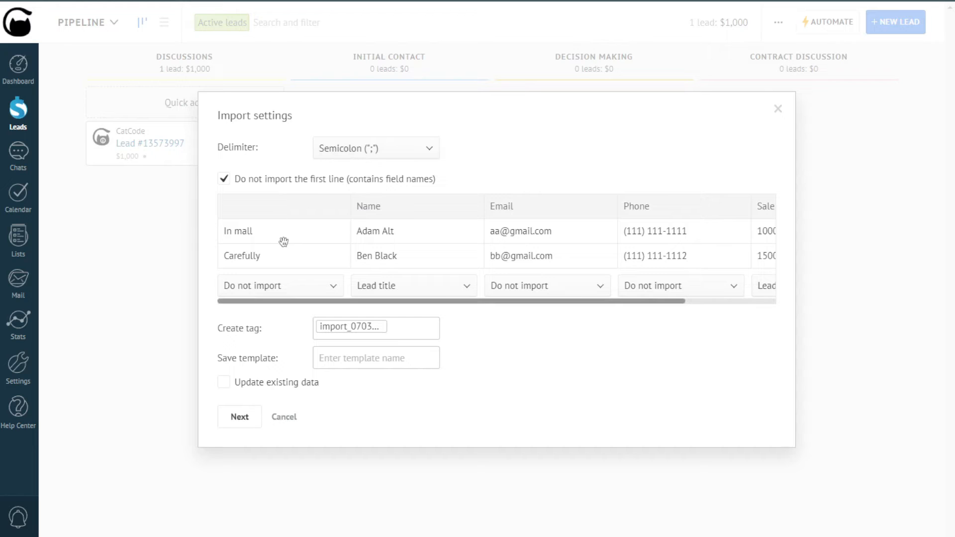
# - Map the unnamed first column to Lead title and the Name column to the contact's Fullname
pyautogui.click(273, 288)
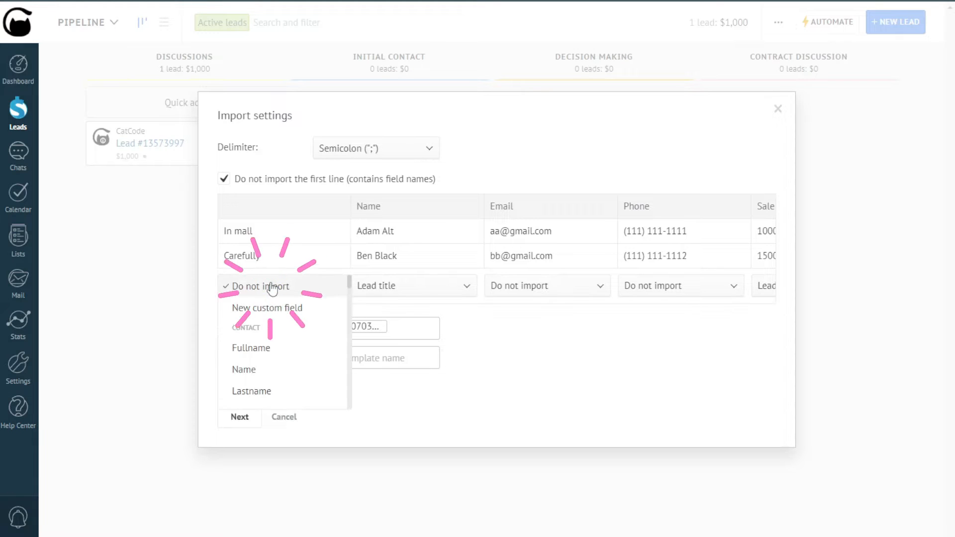
pyautogui.scroll(-5, 274, 341)
pyautogui.scroll(-2, 275, 343)
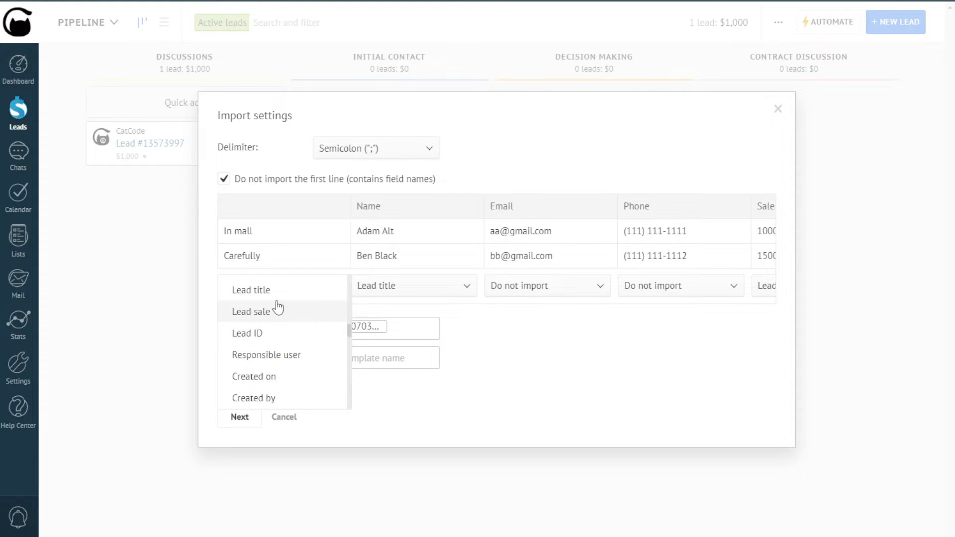
pyautogui.click(269, 288)
pyautogui.click(398, 285)
pyautogui.scroll(3, 407, 324)
pyautogui.scroll(3, 407, 324)
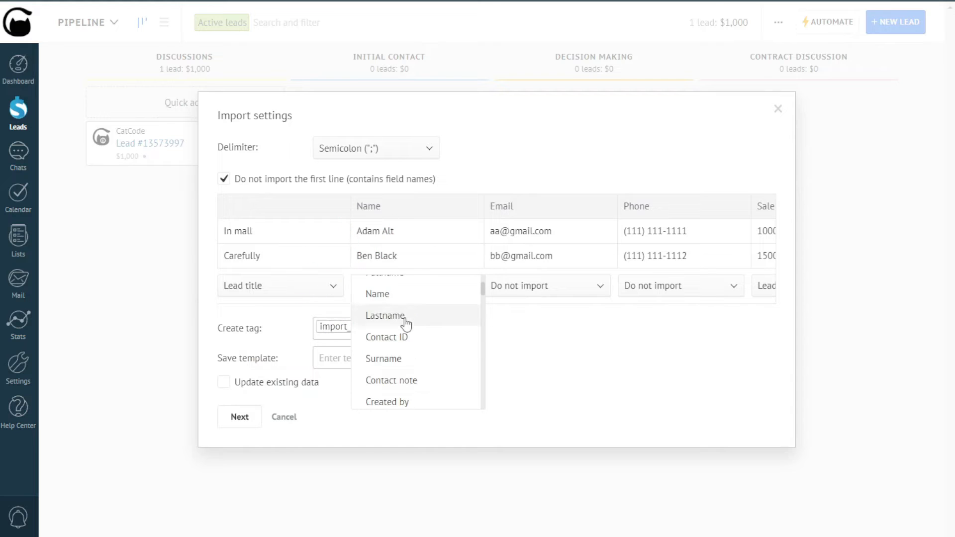
pyautogui.click(404, 332)
# - Map the Email column to Work email and the Phone column to Work phone
pyautogui.click(507, 289)
pyautogui.scroll(-6, 527, 324)
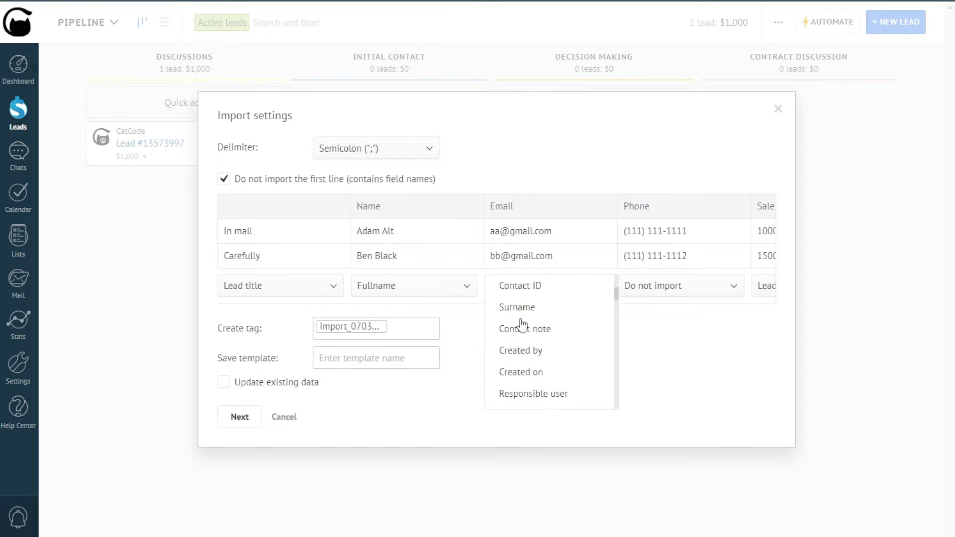
pyautogui.click(528, 314)
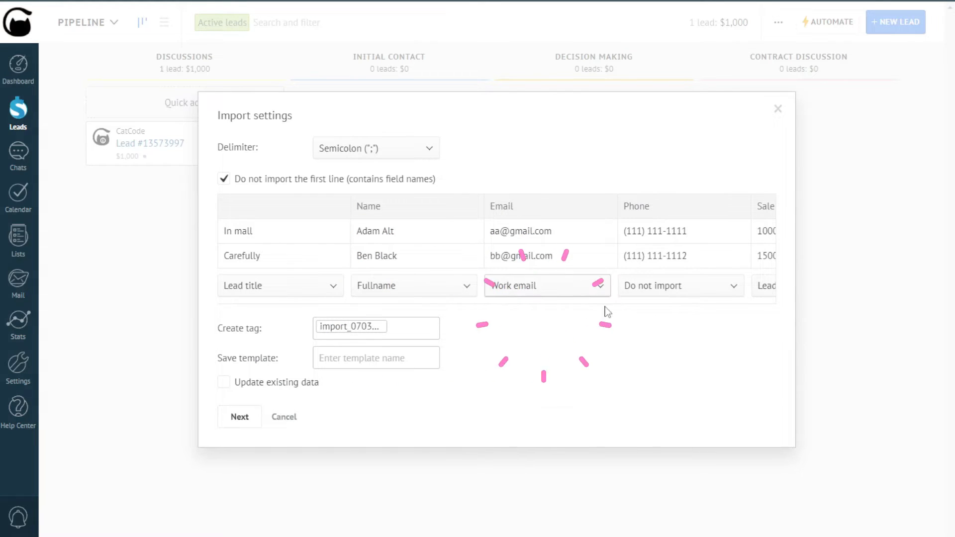
pyautogui.click(652, 287)
pyautogui.scroll(-5, 664, 323)
pyautogui.scroll(-2, 667, 327)
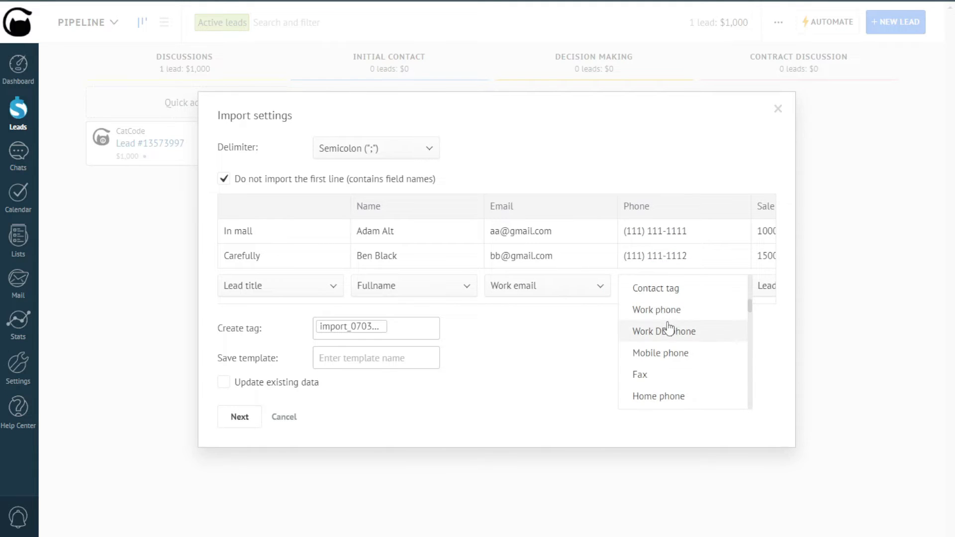
pyautogui.click(672, 313)
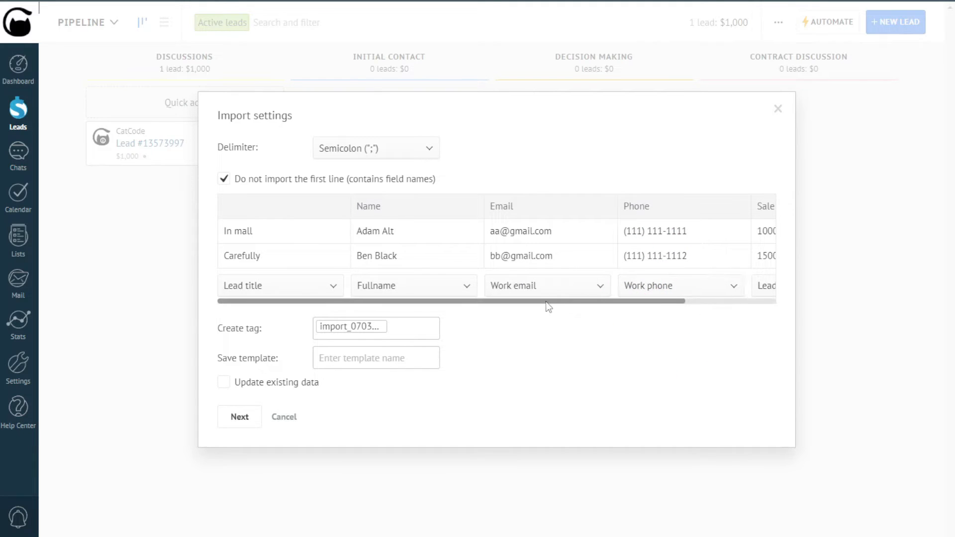
pyautogui.moveTo(551, 304); pyautogui.dragTo(518, 304)
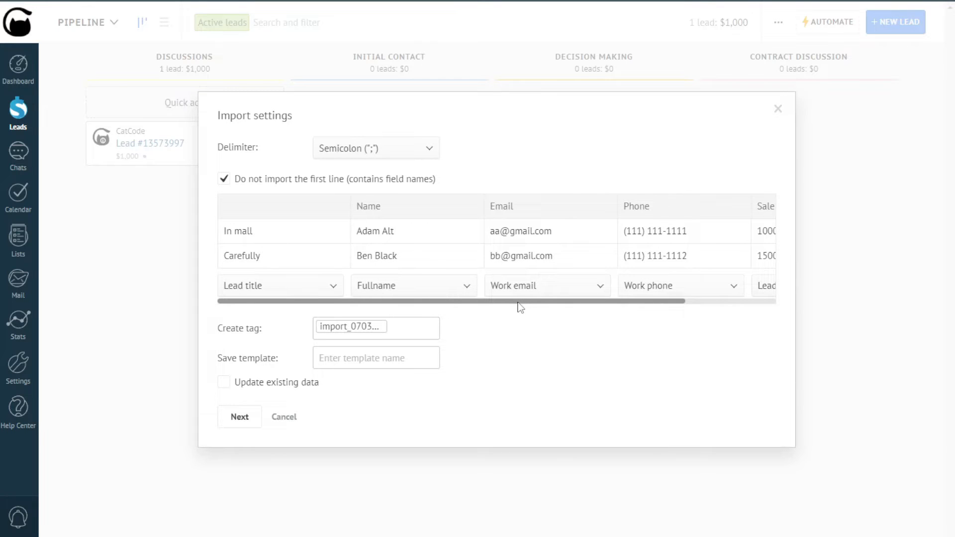
# - Add a new tag "Excel database" to the imported leads
pyautogui.click(405, 338)
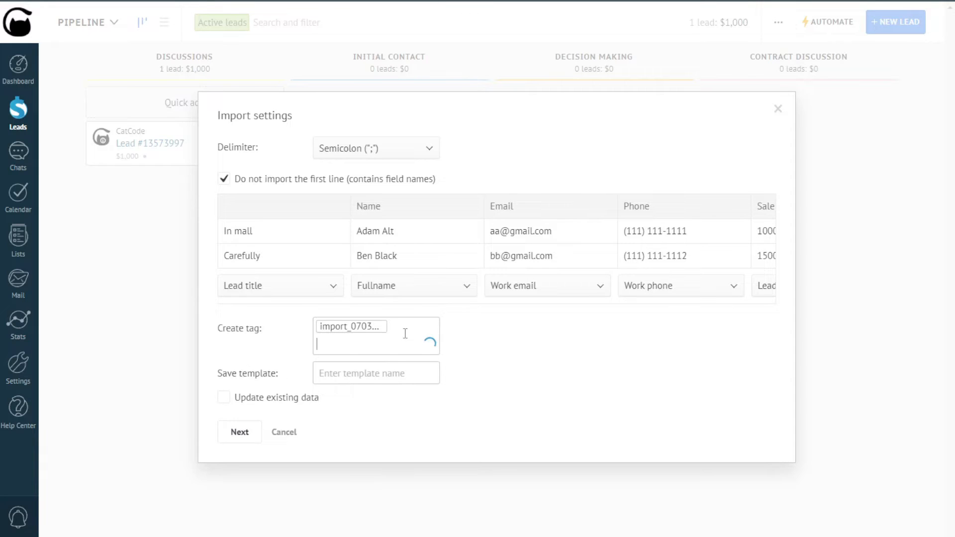
pyautogui.write('Excel database')
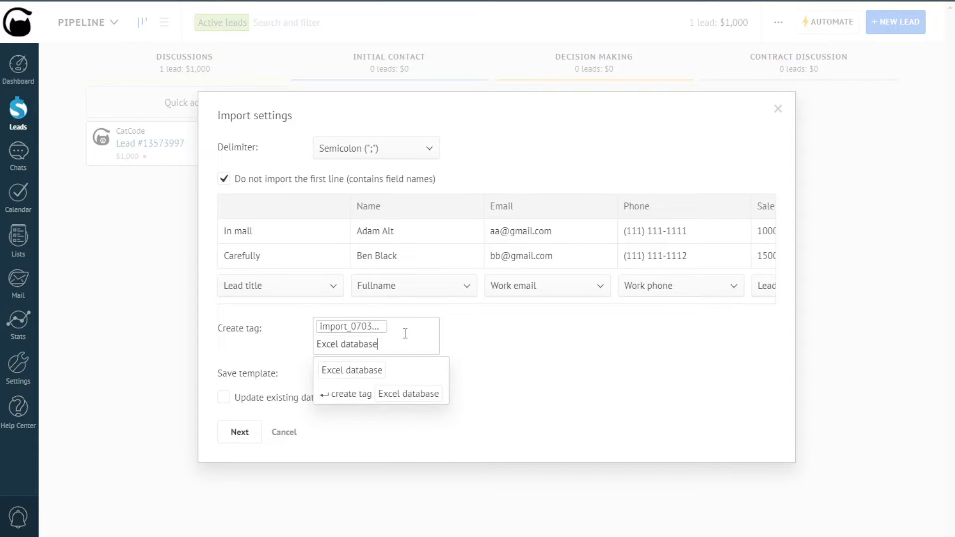
pyautogui.click(362, 394)
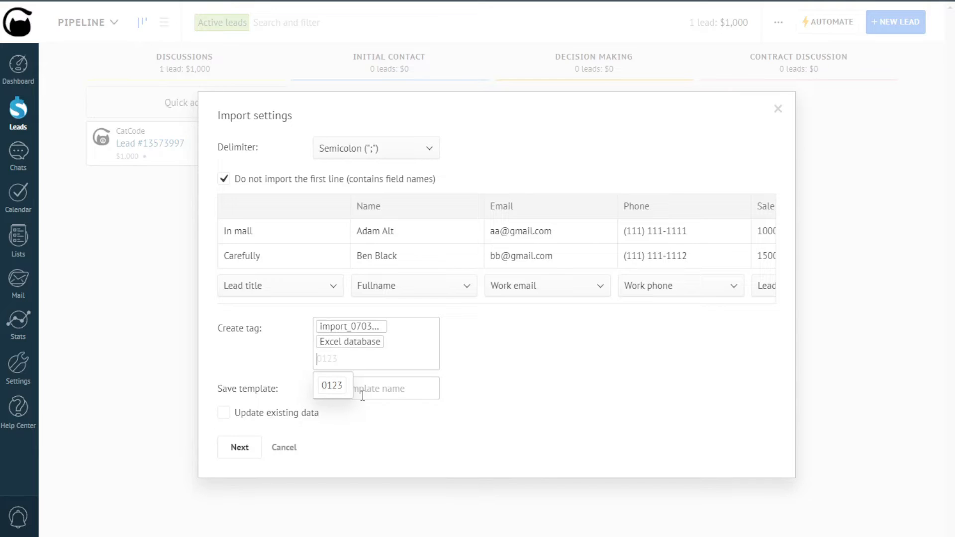
pyautogui.click(466, 383)
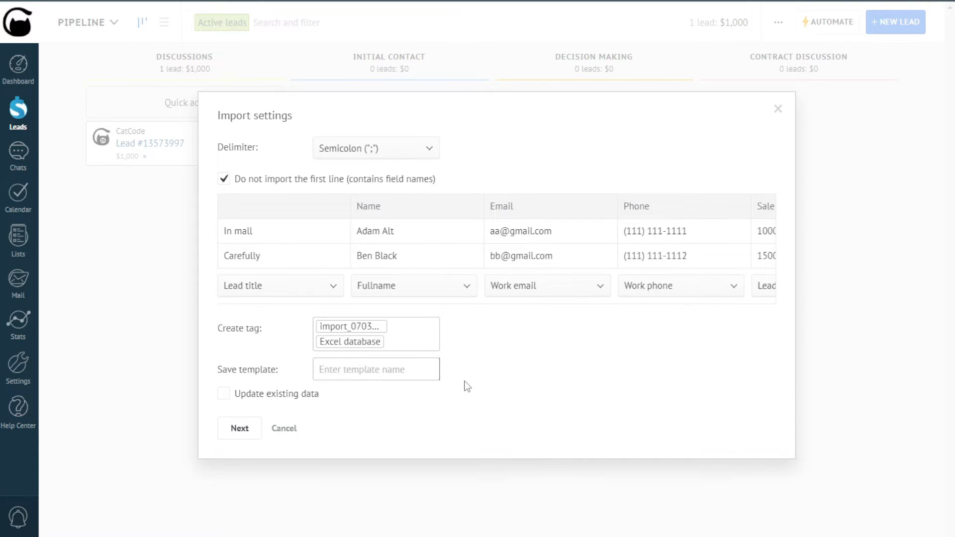
# - Run the import with these settings and return to the CRM pipeline
pyautogui.click(275, 404)
pyautogui.click(252, 431)
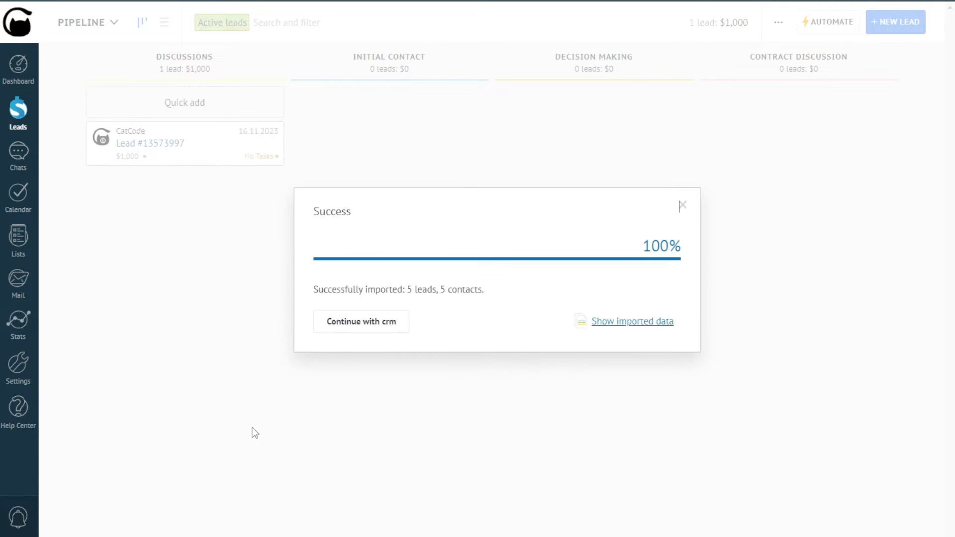
pyautogui.click(334, 333)
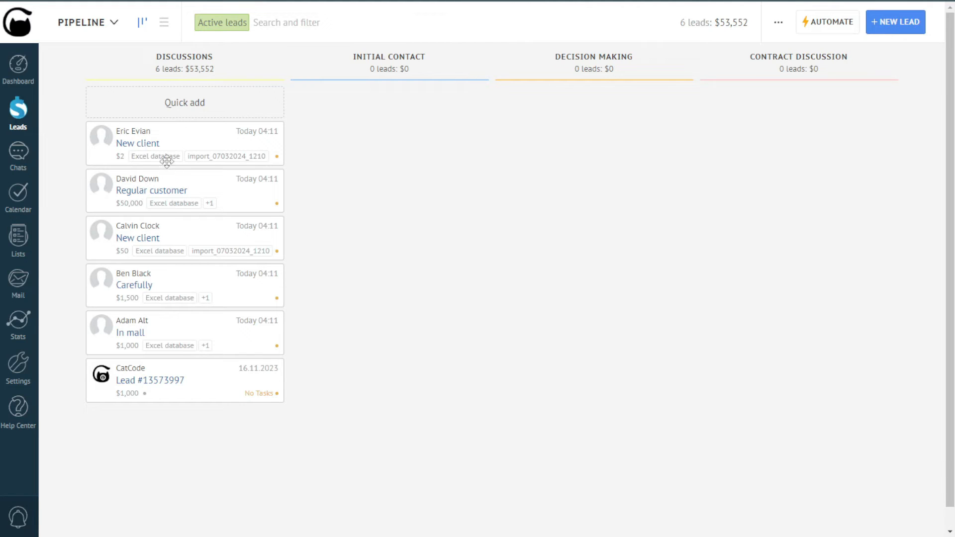
# - Export all leads to a Microsoft Excel file and continue with the CRM
pyautogui.click(156, 148)
pyautogui.click(773, 26)
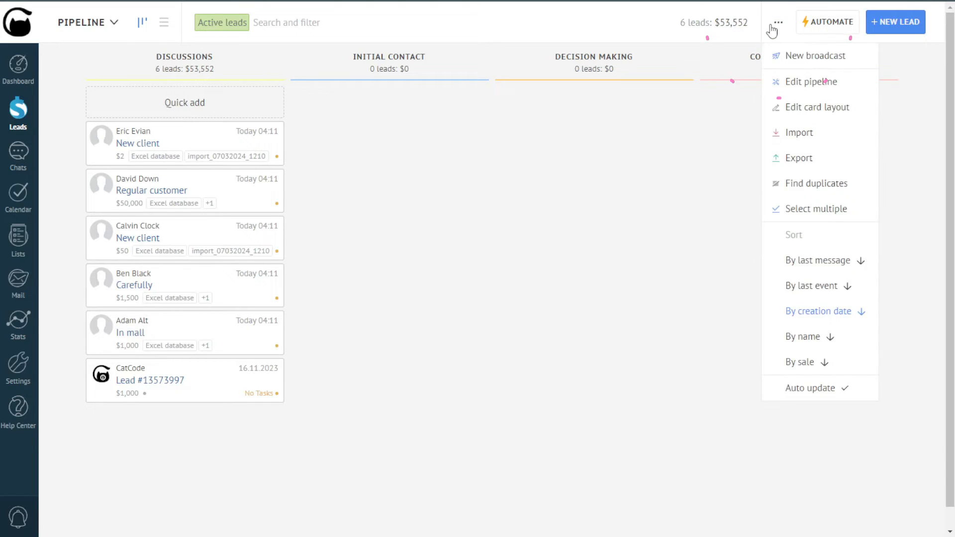
pyautogui.click(795, 158)
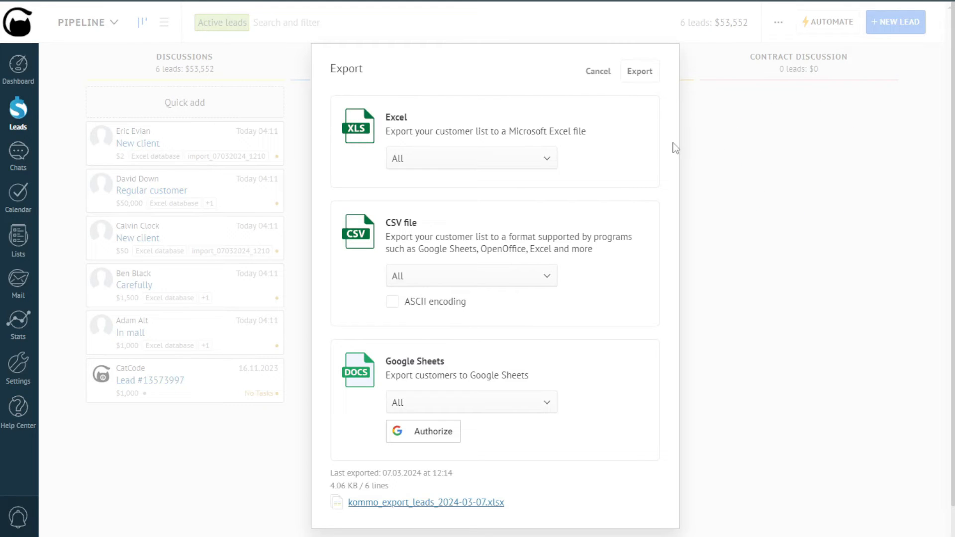
pyautogui.click(629, 146)
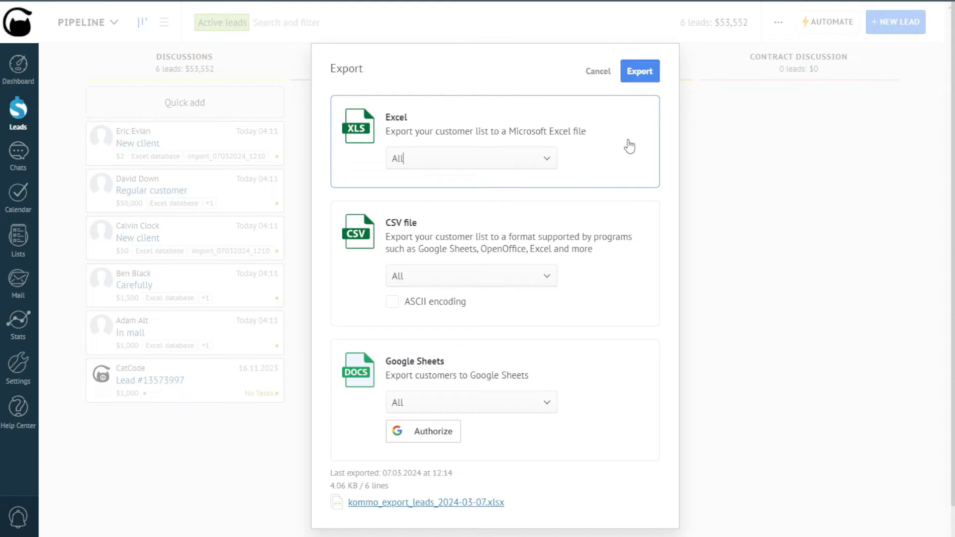
pyautogui.click(635, 76)
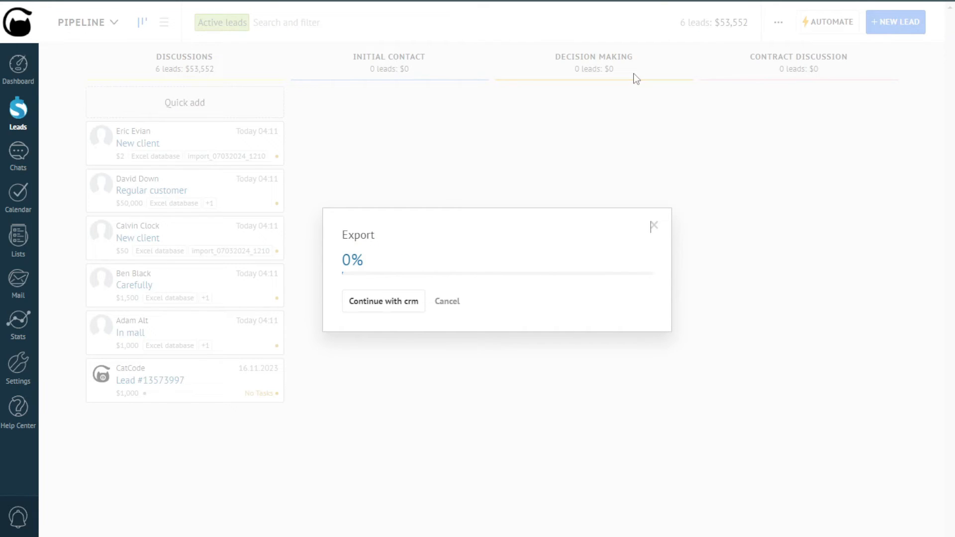
pyautogui.click(379, 305)
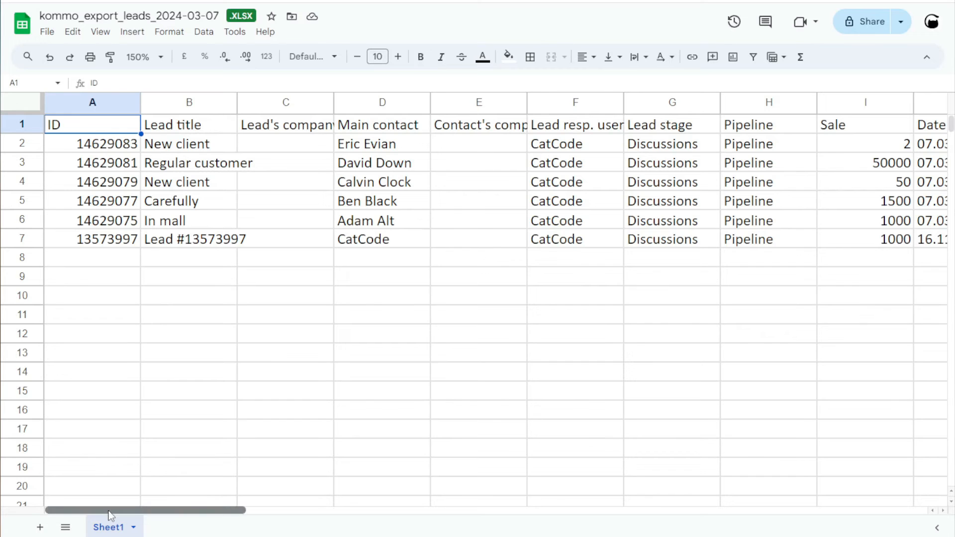
# - In the exported leads spreadsheet in Google Sheets, enter "Some Company" as the lead's company in cell C2
pyautogui.moveTo(110, 515); pyautogui.dragTo(94, 506)
pyautogui.click(274, 149)
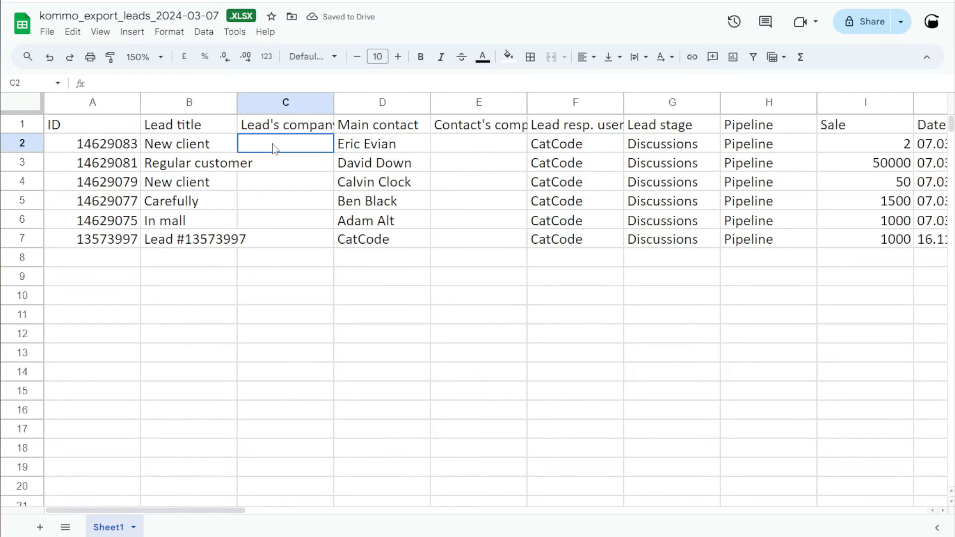
pyautogui.write('So')
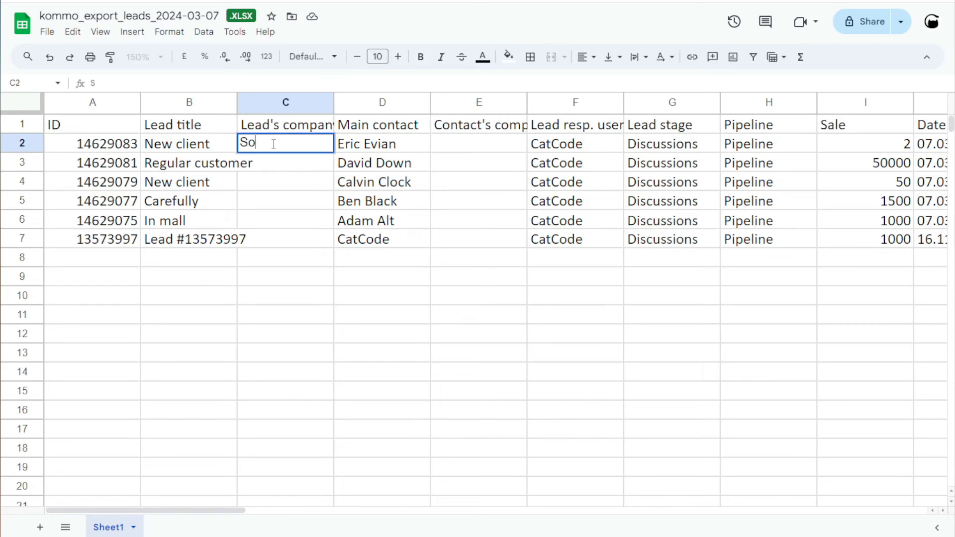
pyautogui.write('me Company')
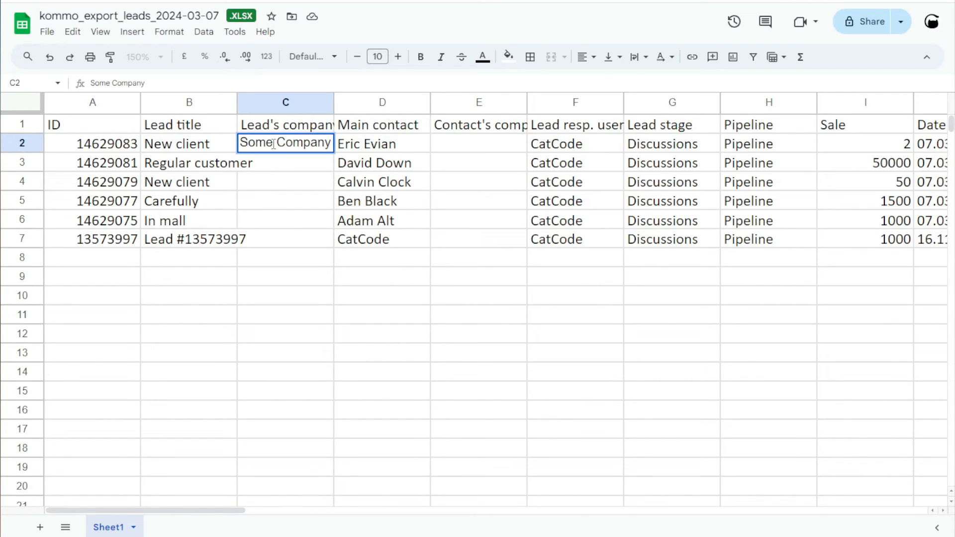
pyautogui.press('Return')
# - Enter "The Best" as the lead's company in C4 and fill it down to C6
pyautogui.press('Down')
pyautogui.write('The Best')
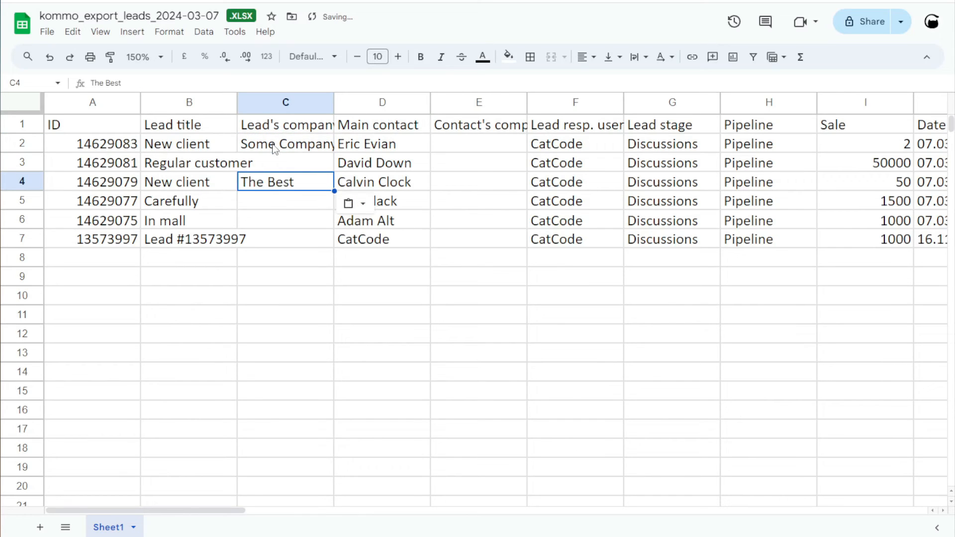
pyautogui.moveTo(333, 192); pyautogui.dragTo(331, 221)
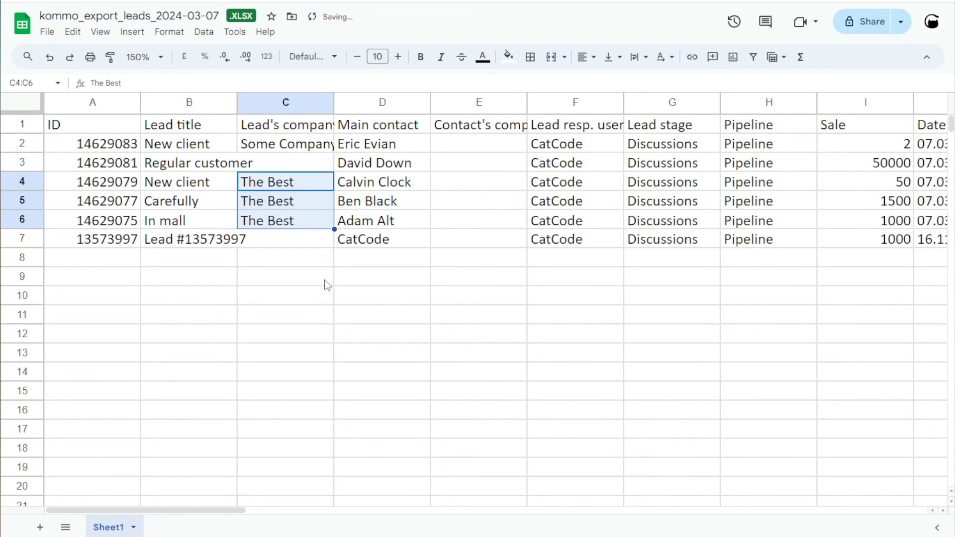
pyautogui.click(326, 294)
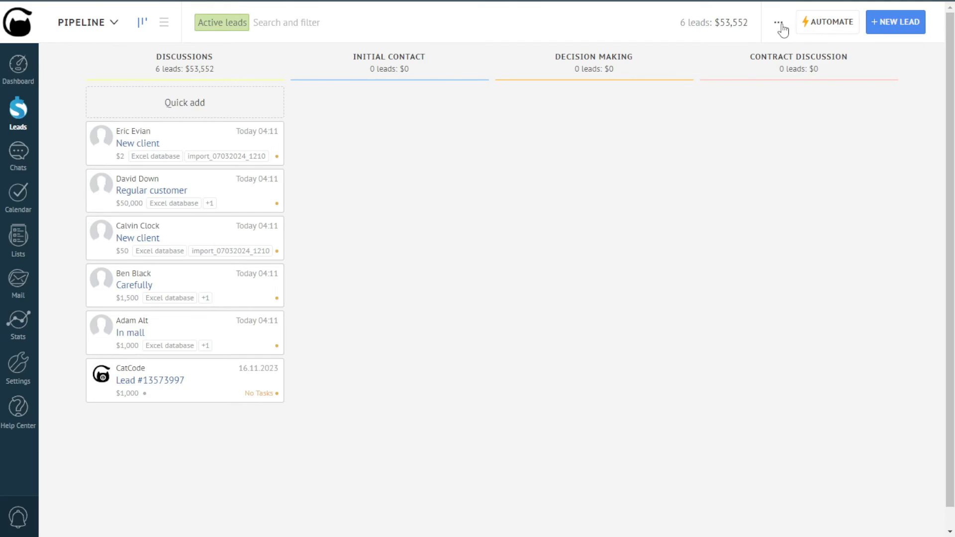
# - Switch back to the Kommo pipeline and load the edited leads spreadsheet as a new import
pyautogui.click(780, 23)
pyautogui.click(789, 133)
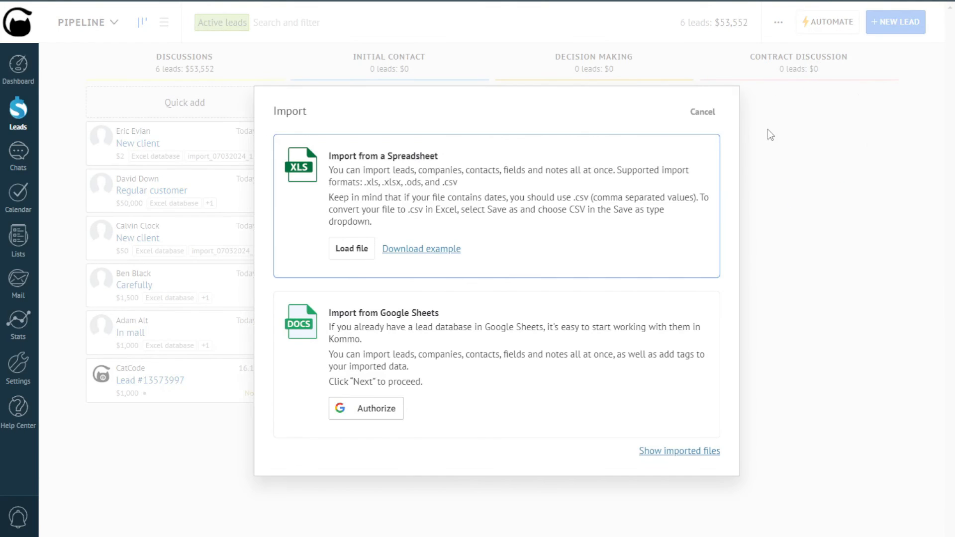
pyautogui.click(351, 246)
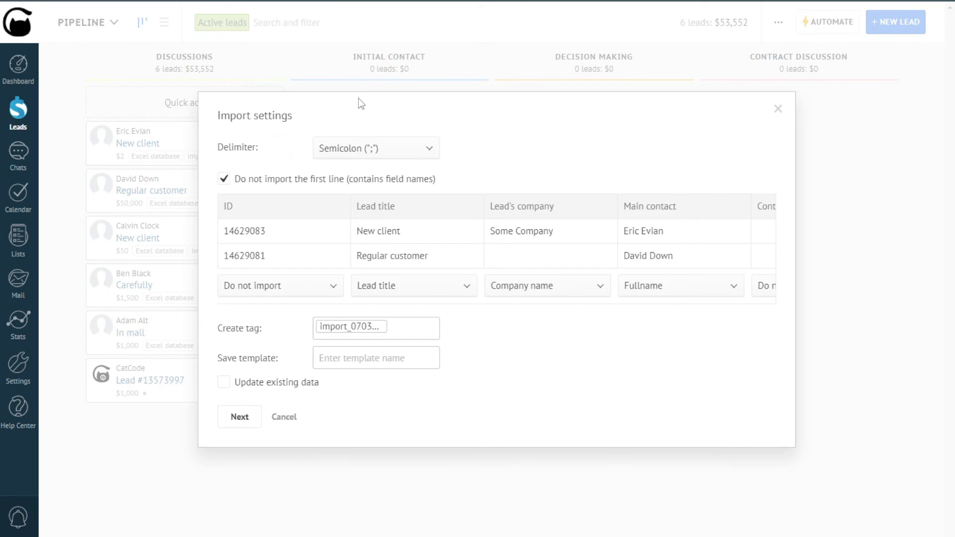
# - Map the ID column of the imported spreadsheet to the Lead ID field
pyautogui.click(304, 288)
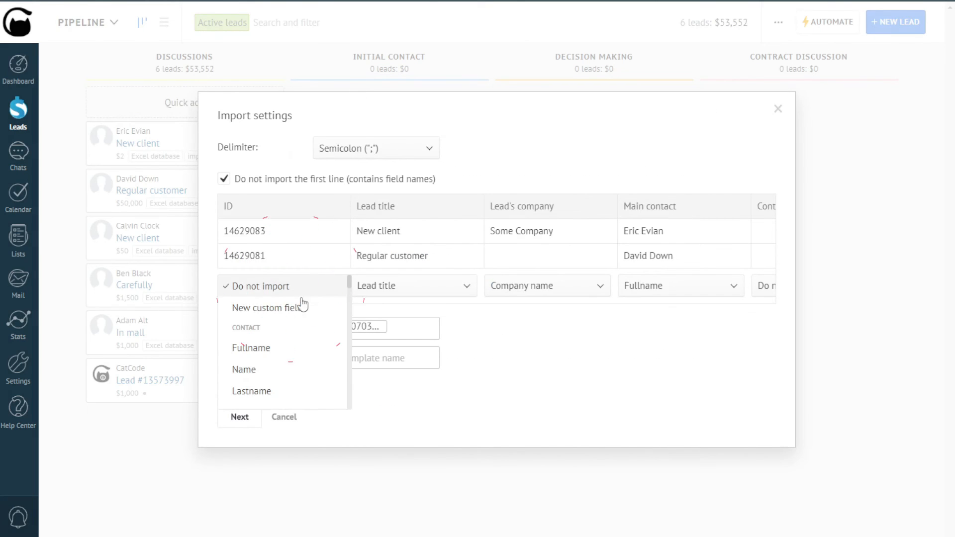
pyautogui.scroll(-5, 304, 305)
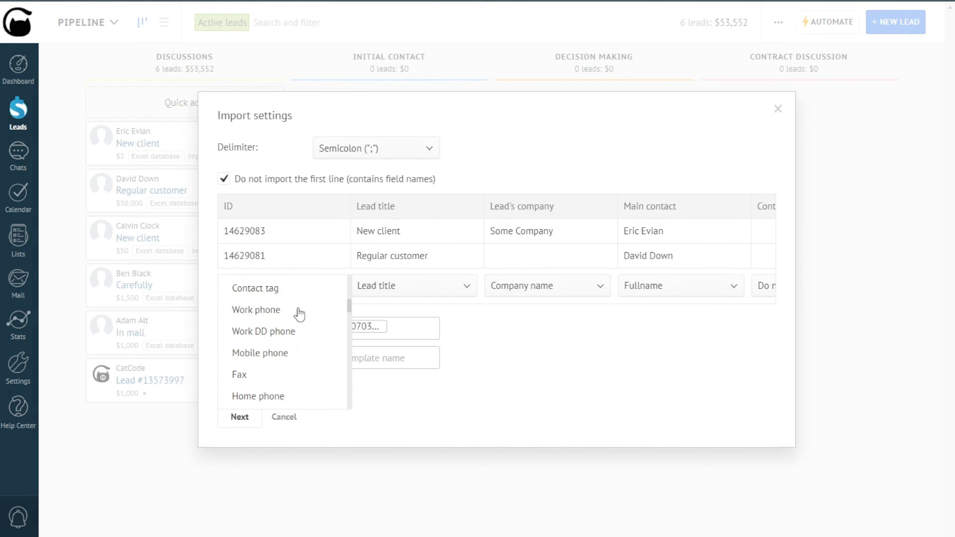
pyautogui.scroll(-3, 299, 313)
pyautogui.click(276, 396)
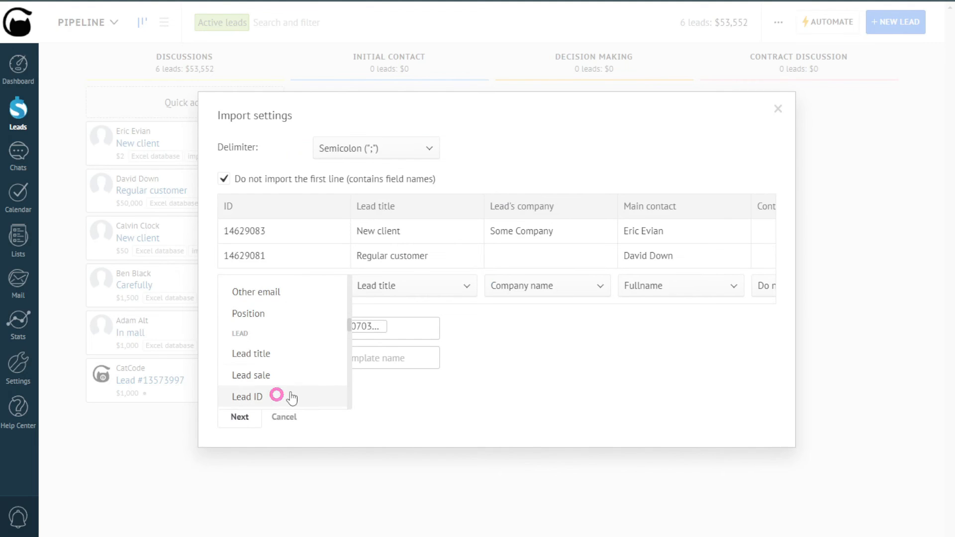
pyautogui.moveTo(273, 305)
pyautogui.mouseDown()
pyautogui.moveTo(305, 305)
pyautogui.moveTo(266, 310)
pyautogui.mouseUp()
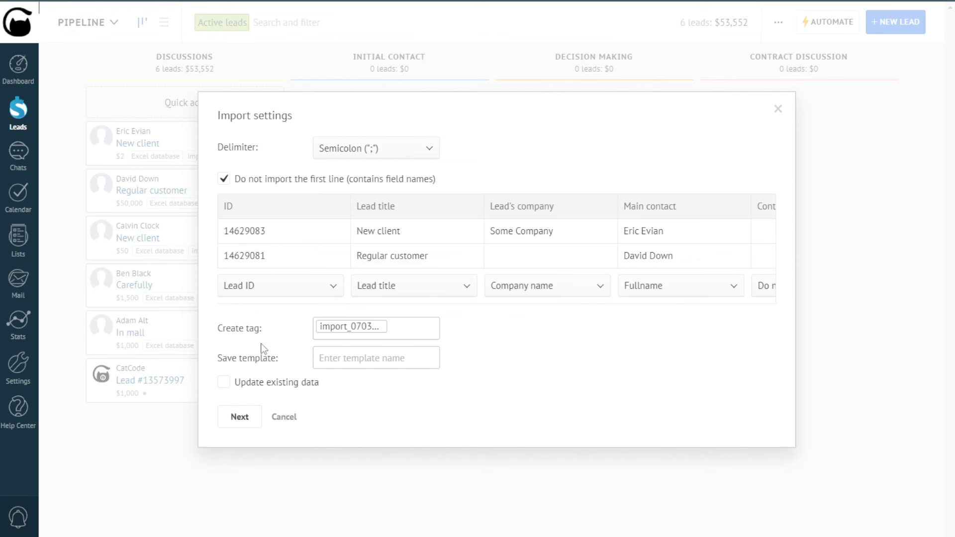
# - Run the import with updating of existing data enabled and open Some Company's "New client" lead in the Discussions stage
pyautogui.click(254, 387)
pyautogui.click(243, 417)
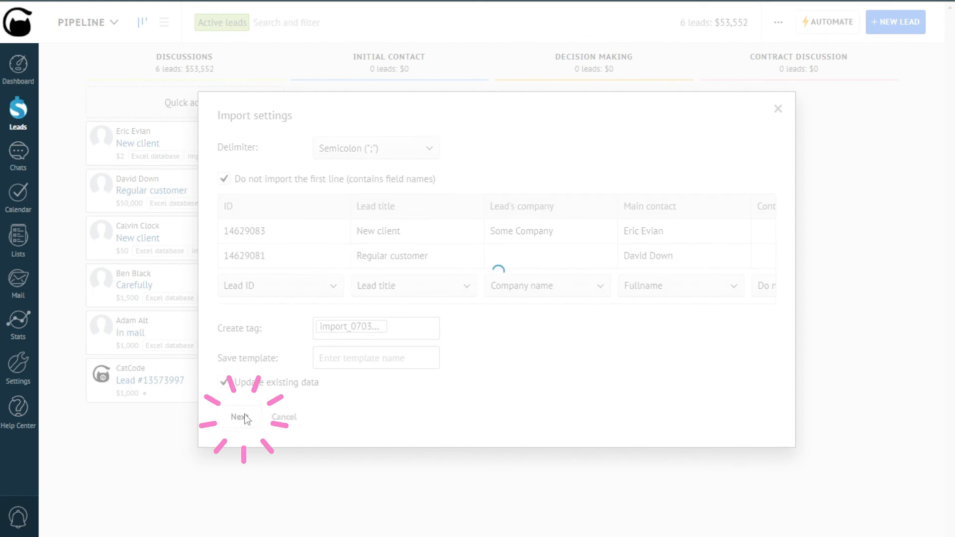
pyautogui.click(336, 329)
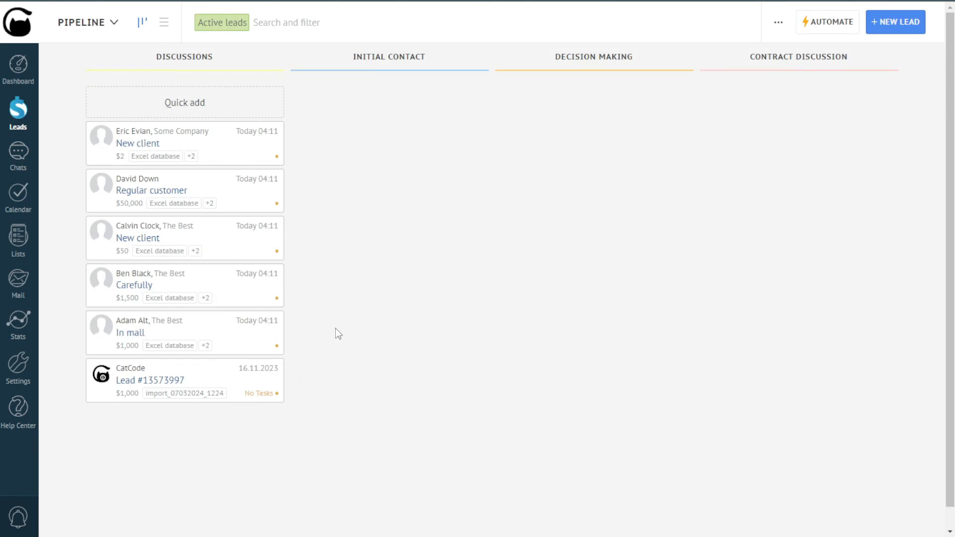
pyautogui.click(149, 146)
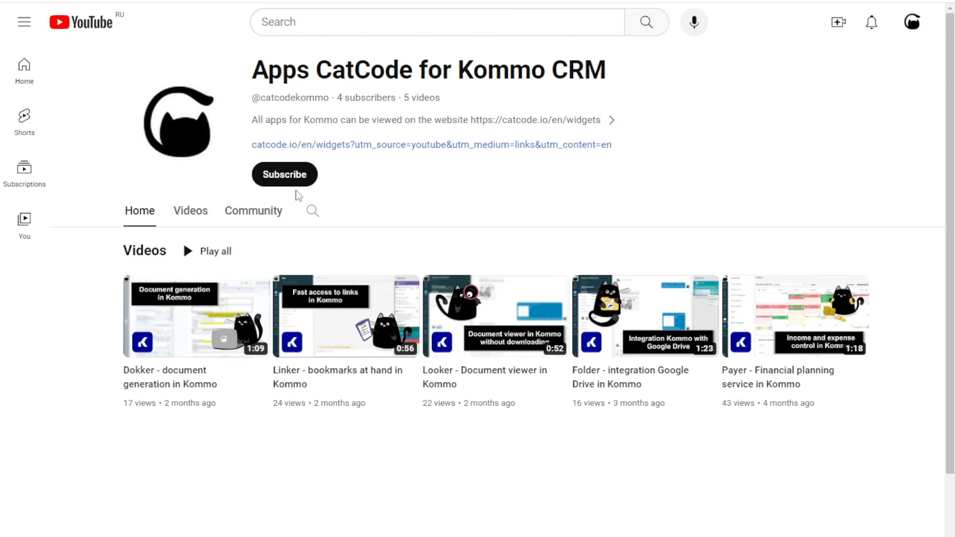
# - Switch to YouTube and subscribe to the Apps CatCode for Kommo CRM channel
pyautogui.click(285, 174)
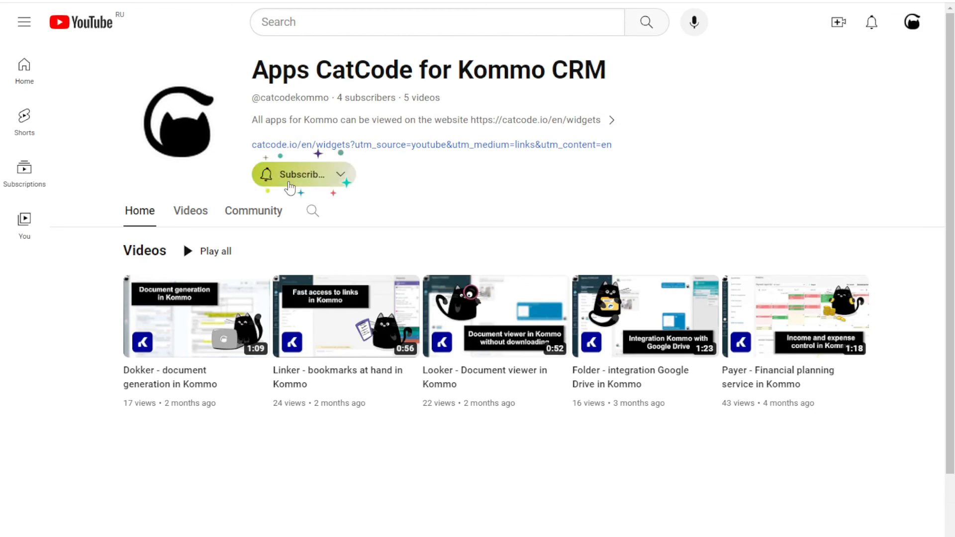